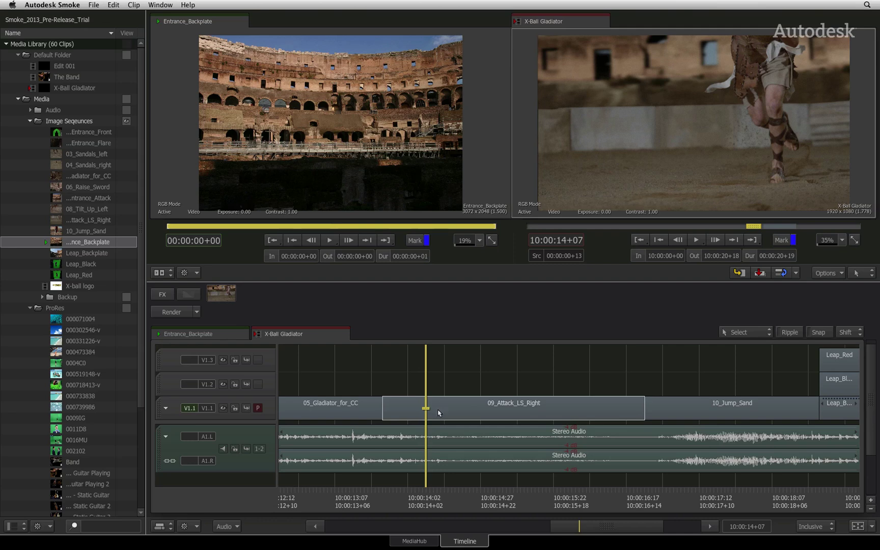
Select 09_Attack_LS_Right and splice a Gap segment of its full length onto track V1.2.
mouse_move(425, 492)
left_mouse_down()
mouse_move(524, 486)
mouse_move(440, 490)
left_mouse_up()
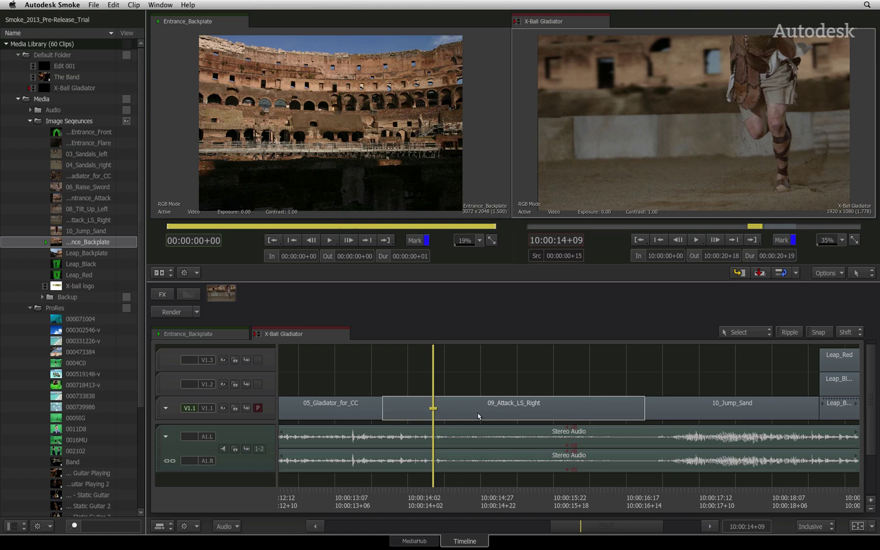
left_click(477, 415)
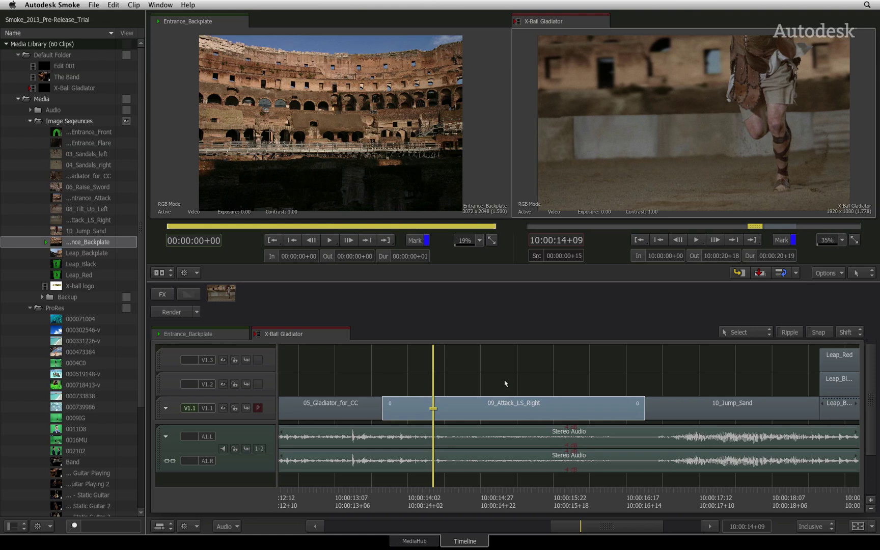
left_click(470, 481)
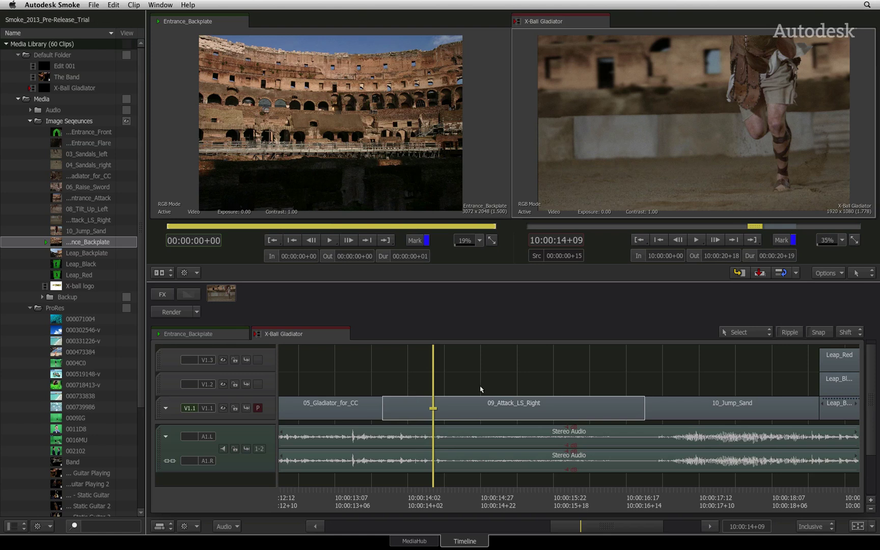
left_click(458, 406)
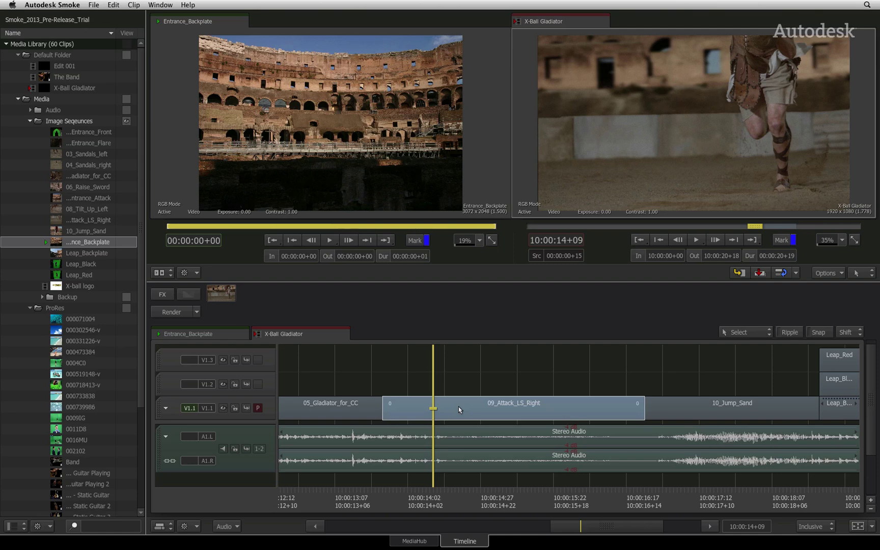
key("Page_Up")
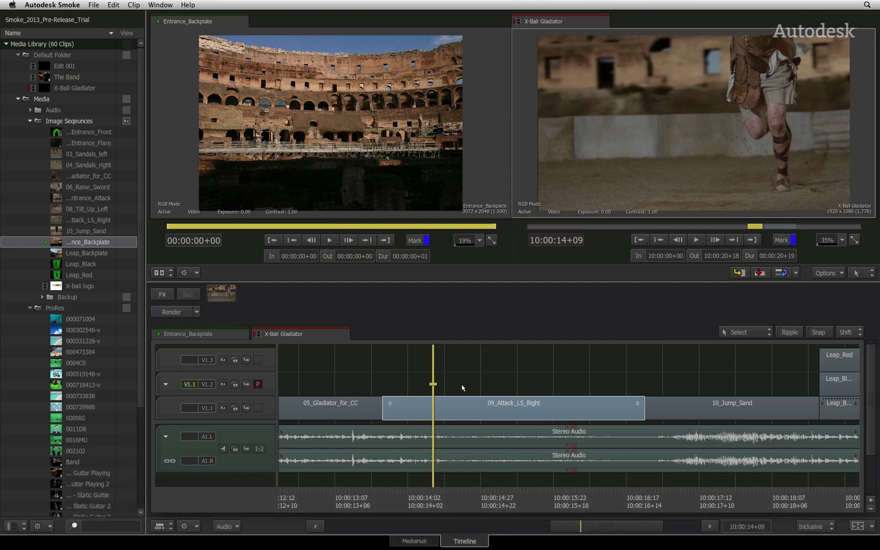
right_click(255, 485)
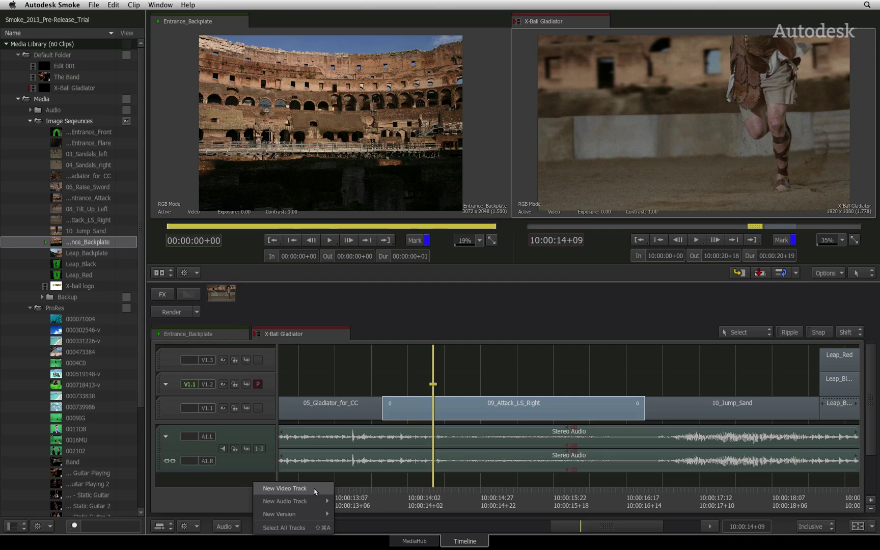
key("Escape")
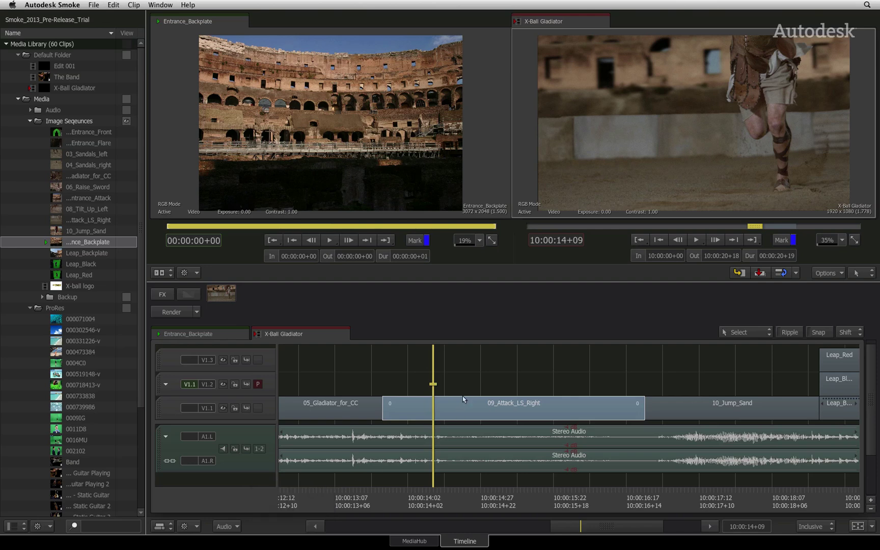
key("shift+v")
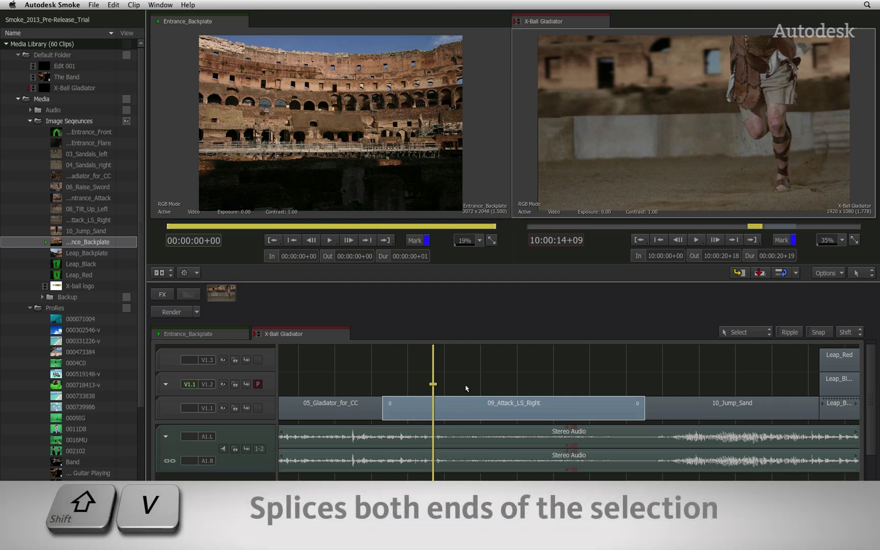
key("shift+v")
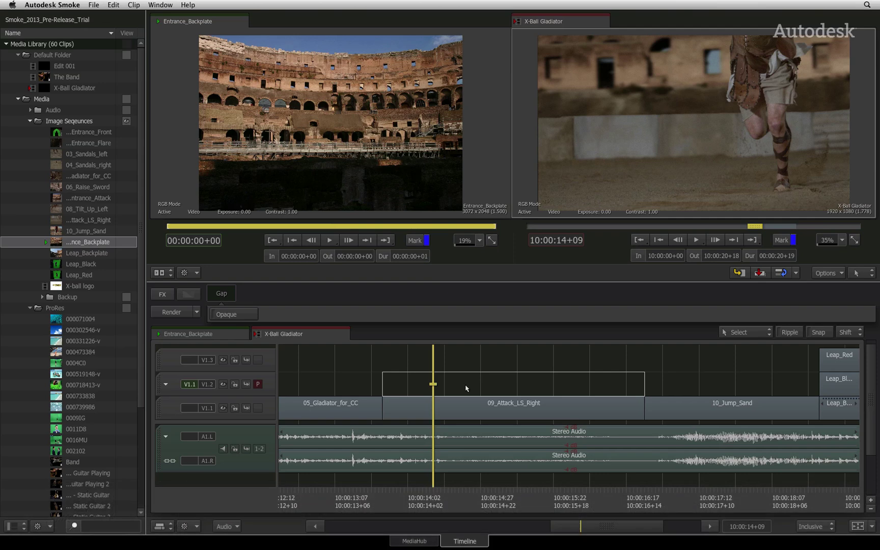
Apply a Text video effect to the Gap segment and enter its full-screen text editor.
left_click(465, 388)
right_click(466, 388)
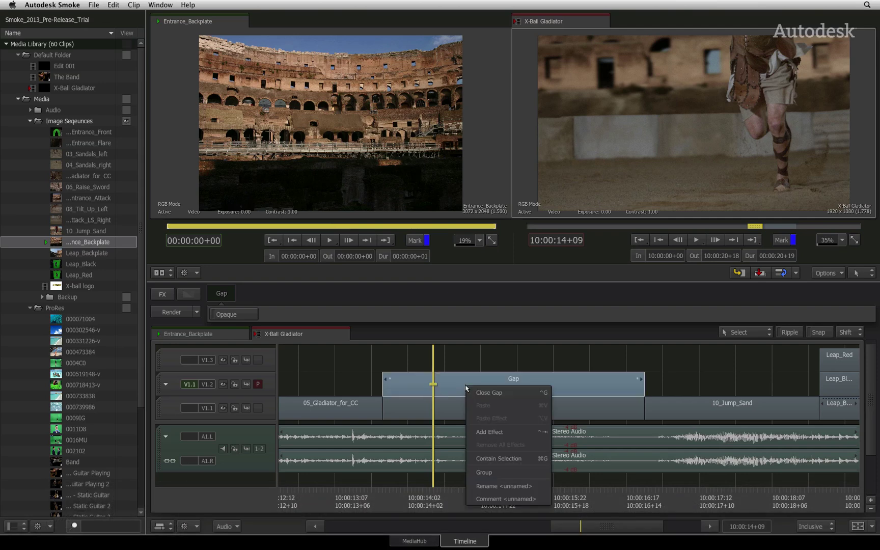
left_click(517, 432)
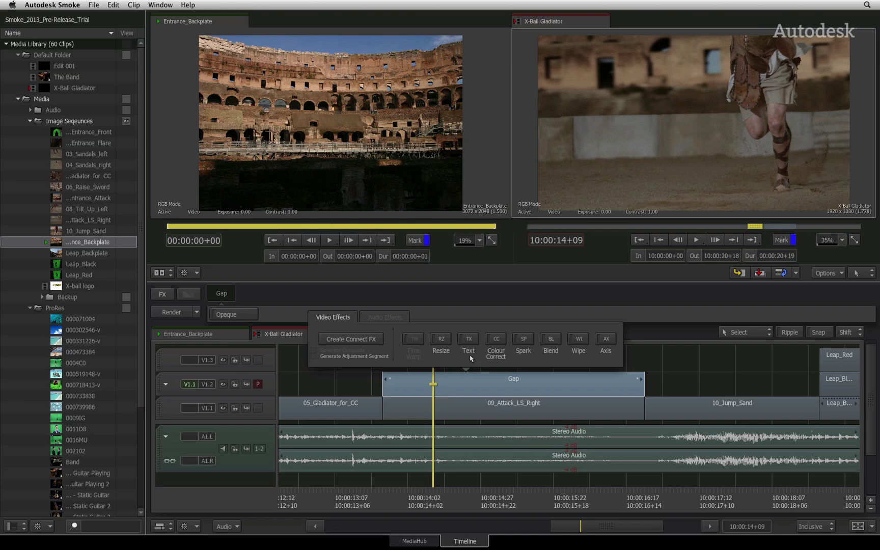
left_click(468, 339)
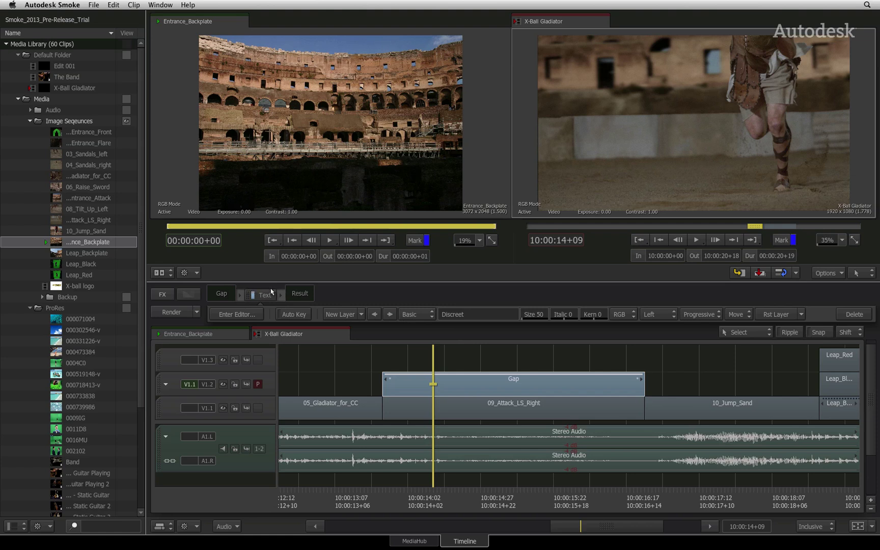
left_click(255, 314)
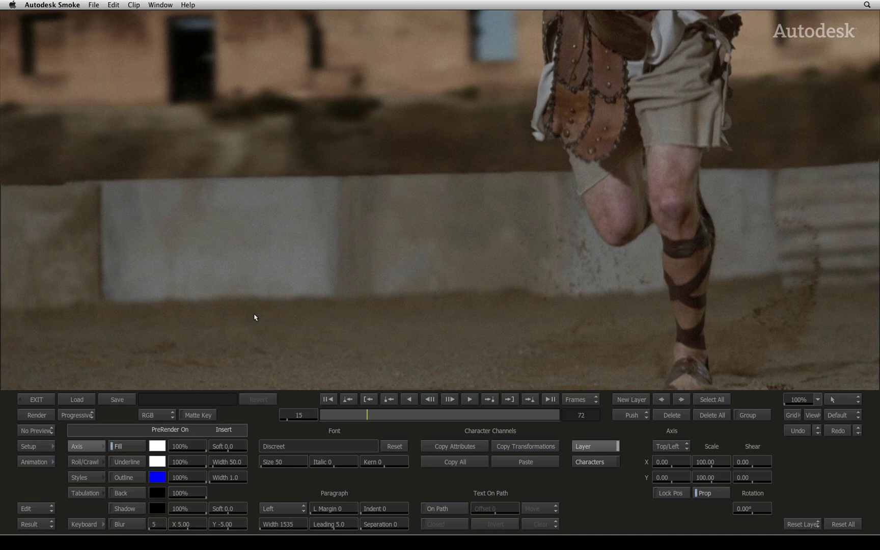
left_click(817, 399)
left_click(806, 376)
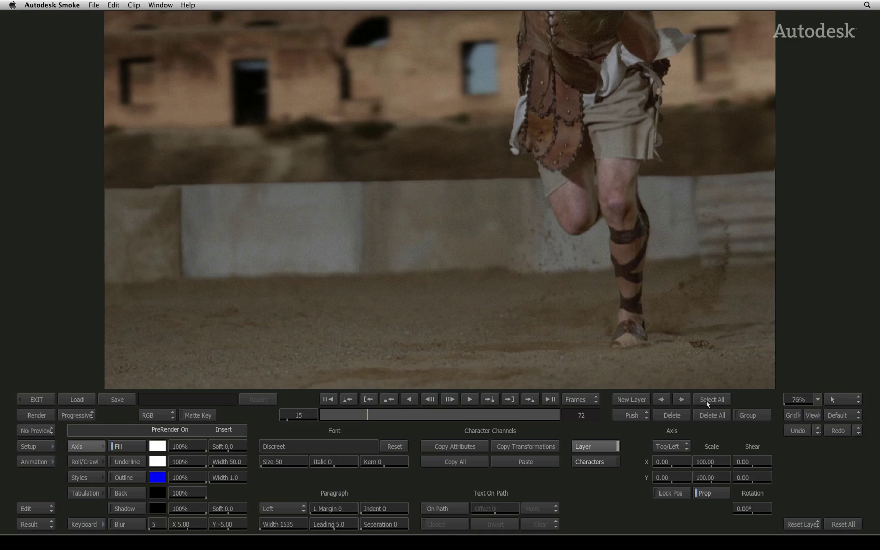
left_click(329, 400)
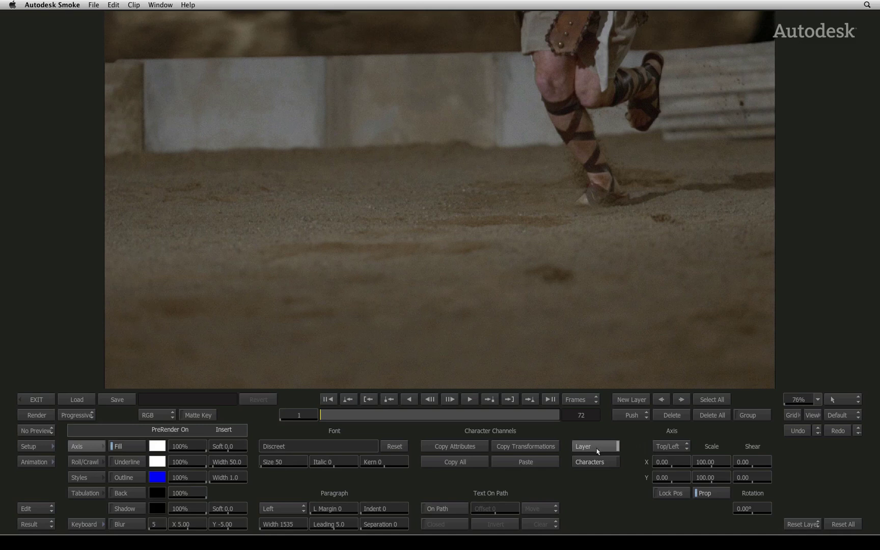
left_click(607, 461)
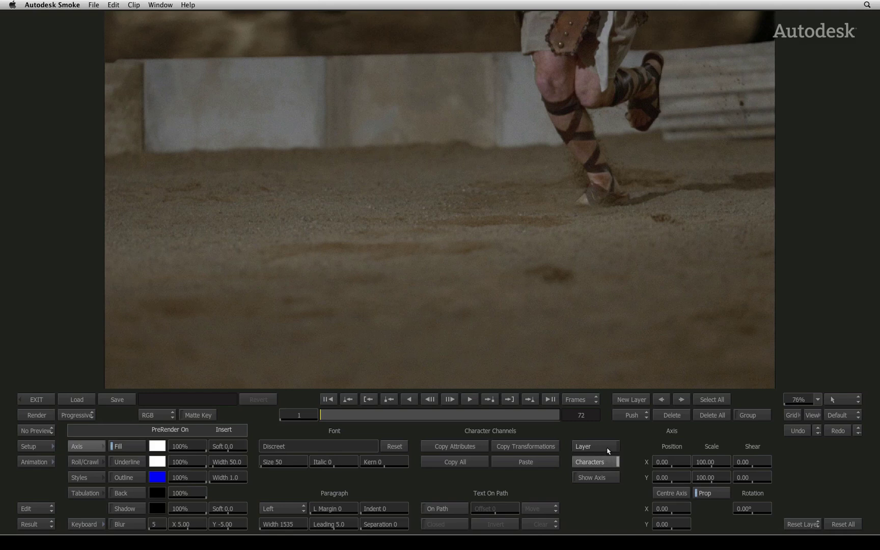
left_click(608, 448)
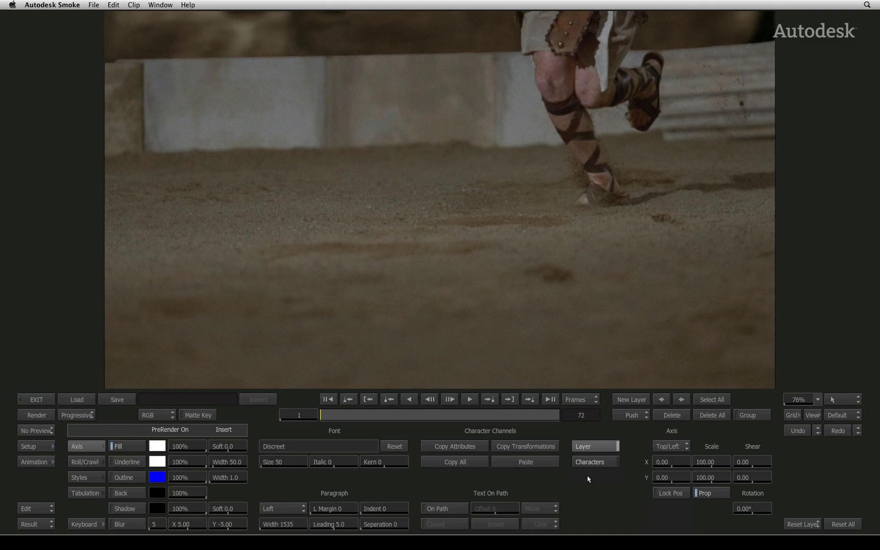
Create a new text layer reading 'Get Ready!', ending in Edit mode.
left_click(634, 400)
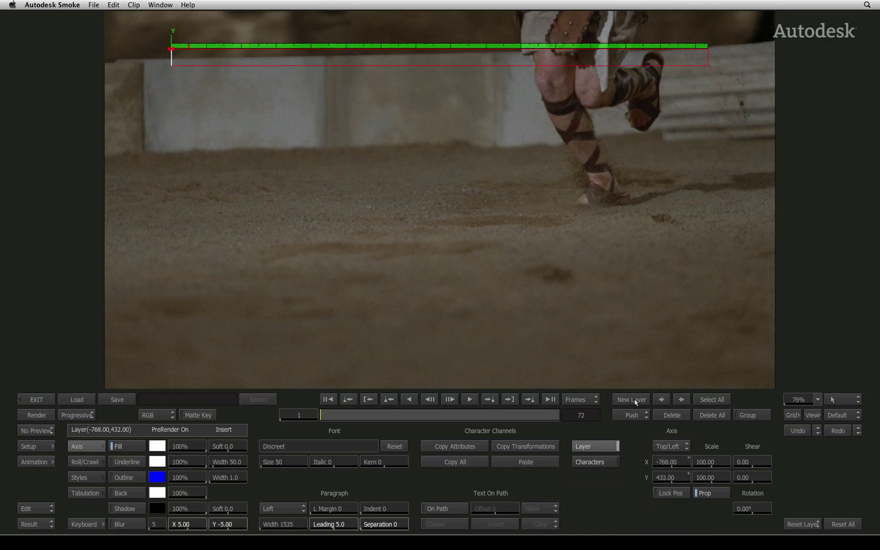
type("Get")
type(" Ready!")
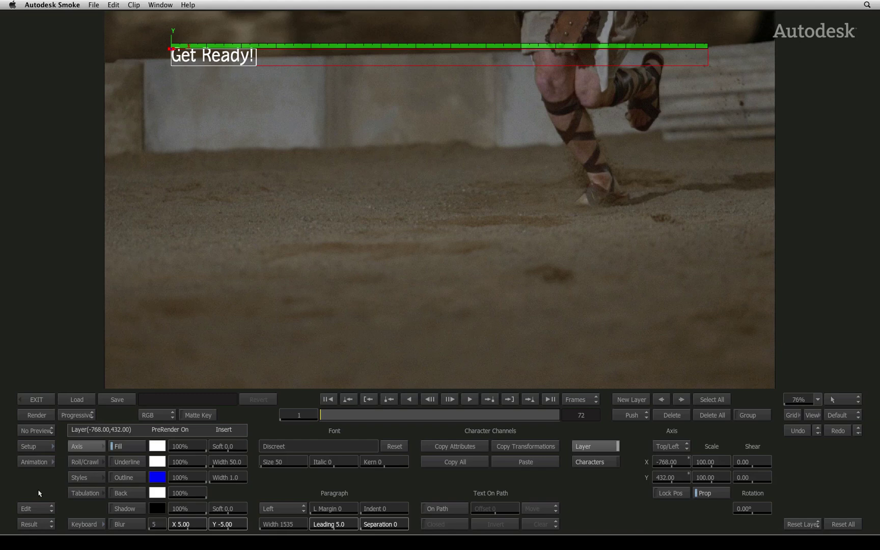
left_click(50, 509)
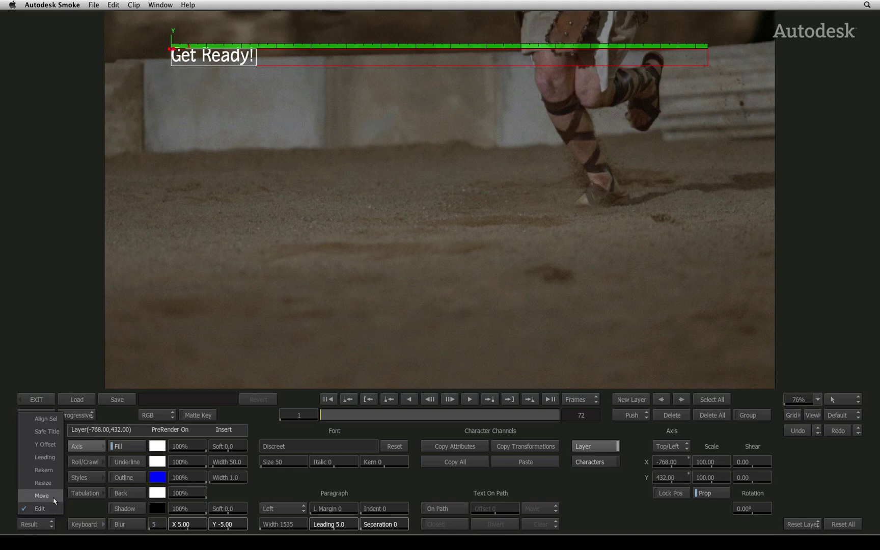
left_click(55, 508)
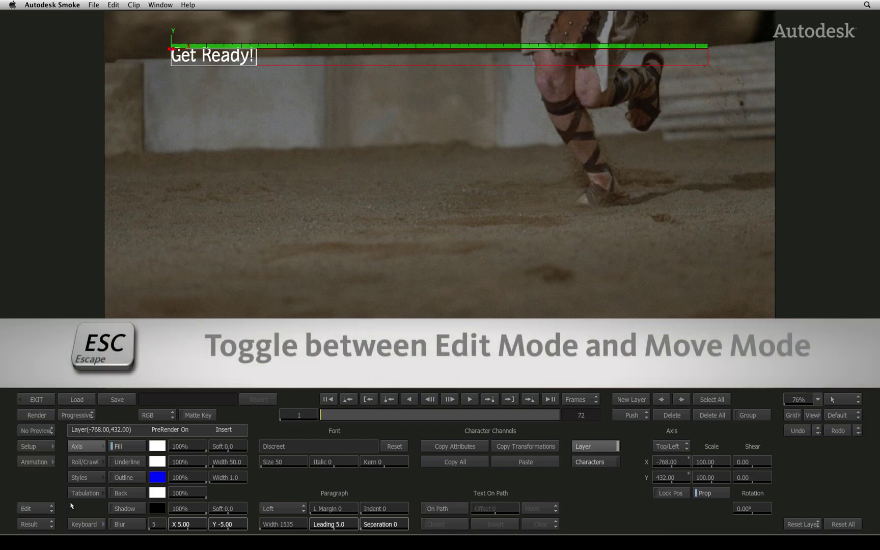
key("Escape")
key("Escape")
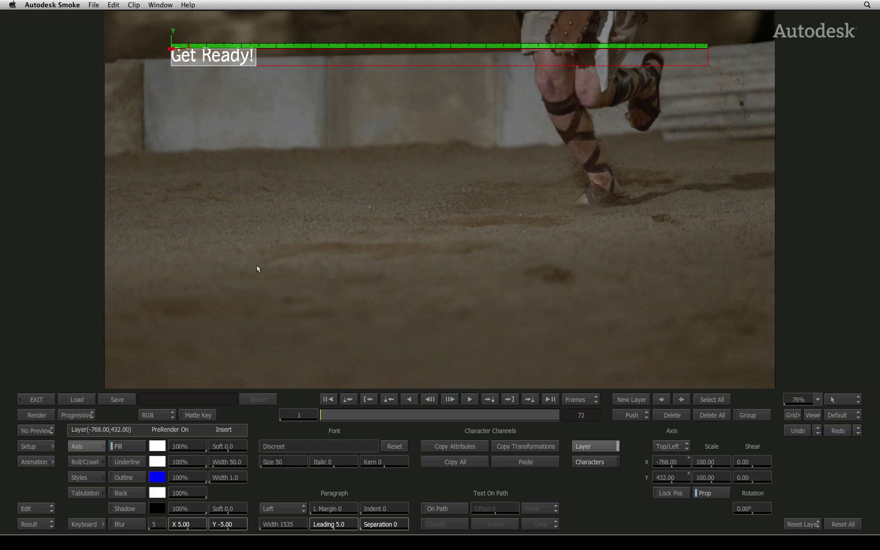
Set the title to Size 93 and Kern 22 with Left alignment, then bring up Load Font.
left_click_drag(280, 464, 330, 472)
left_click_drag(389, 466, 413, 467)
left_click(280, 514)
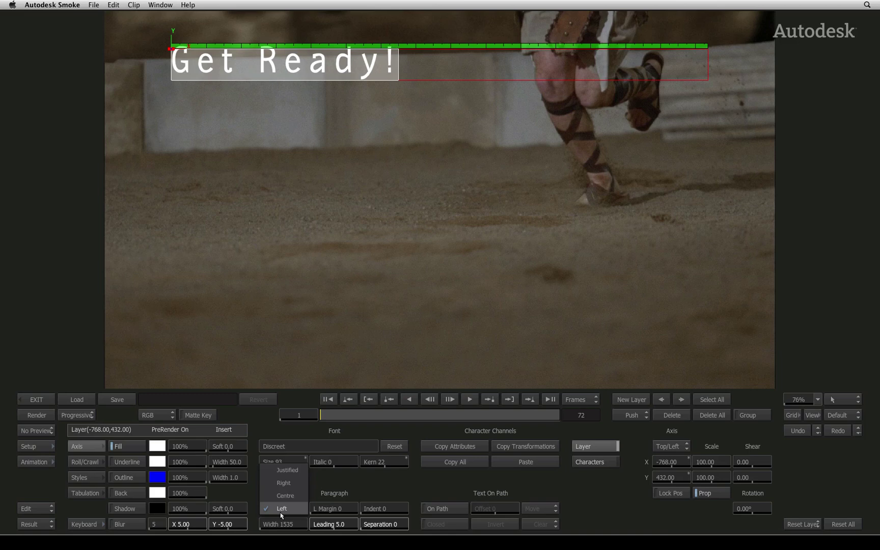
left_click(286, 496)
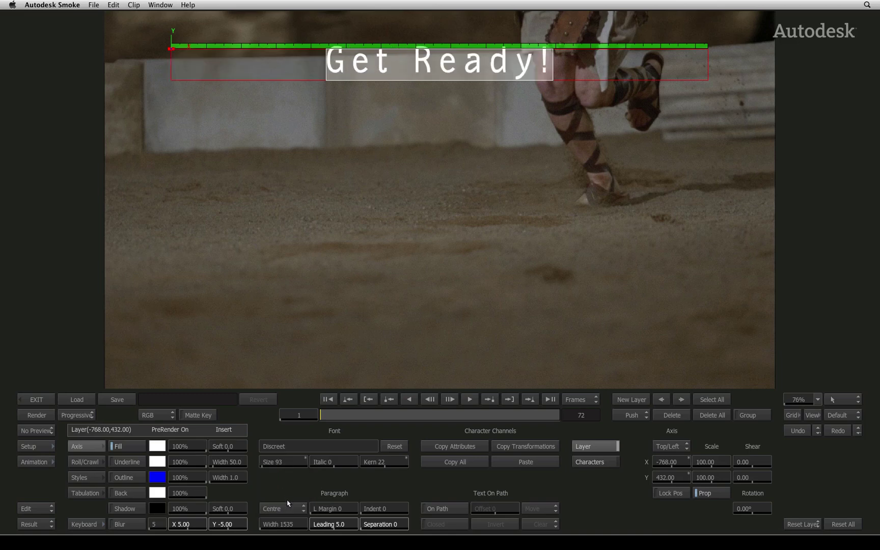
left_click(288, 511)
left_click(287, 520)
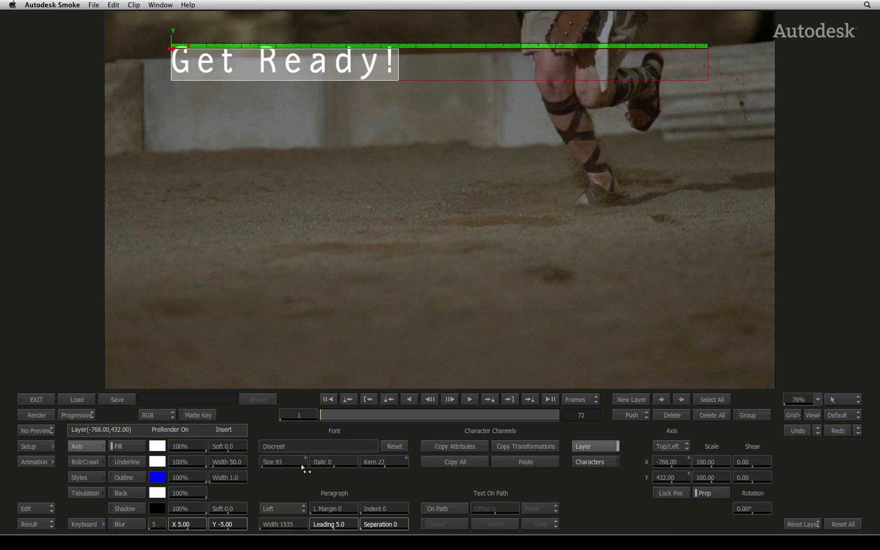
left_click(304, 445)
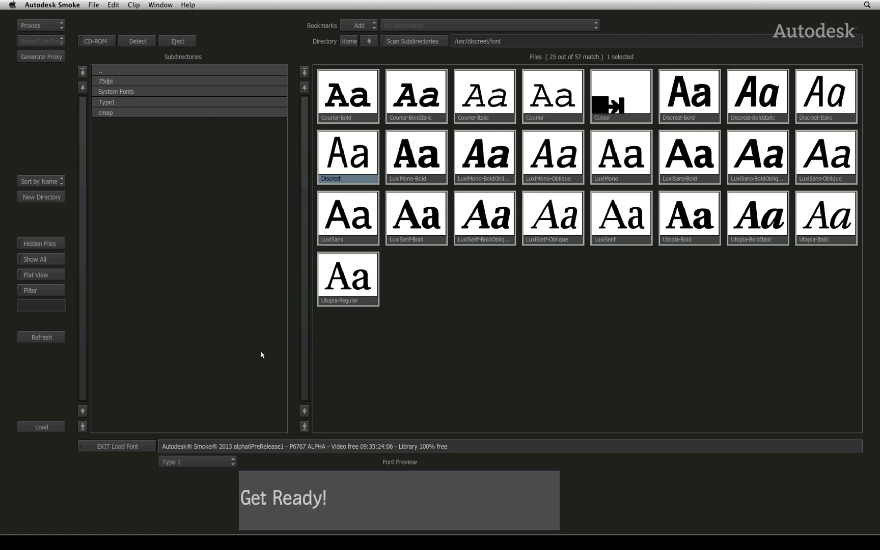
Toggle the font browser view and switch the font format filter from Type 1 to Auto.
left_click(47, 26)
left_click(47, 27)
left_click(47, 26)
left_click(231, 463)
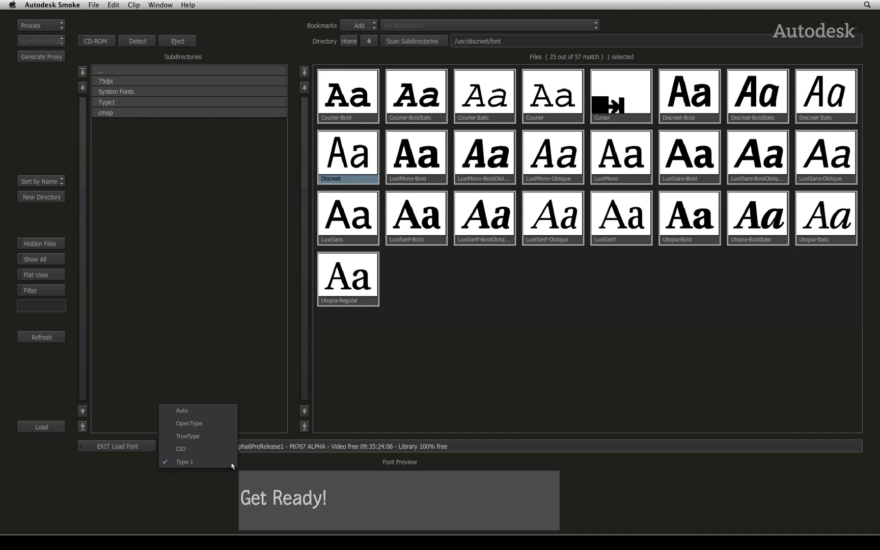
left_click(234, 411)
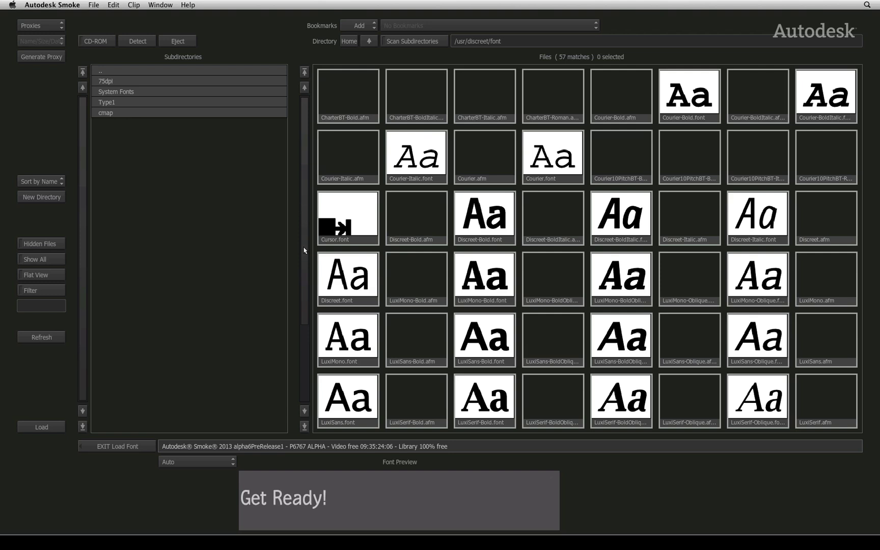
mouse_move(304, 251)
left_mouse_down()
mouse_move(305, 320)
mouse_move(314, 180)
left_mouse_up()
Load Arial Black.ttf from the System Fonts folder as the title's typeface.
left_click(135, 92)
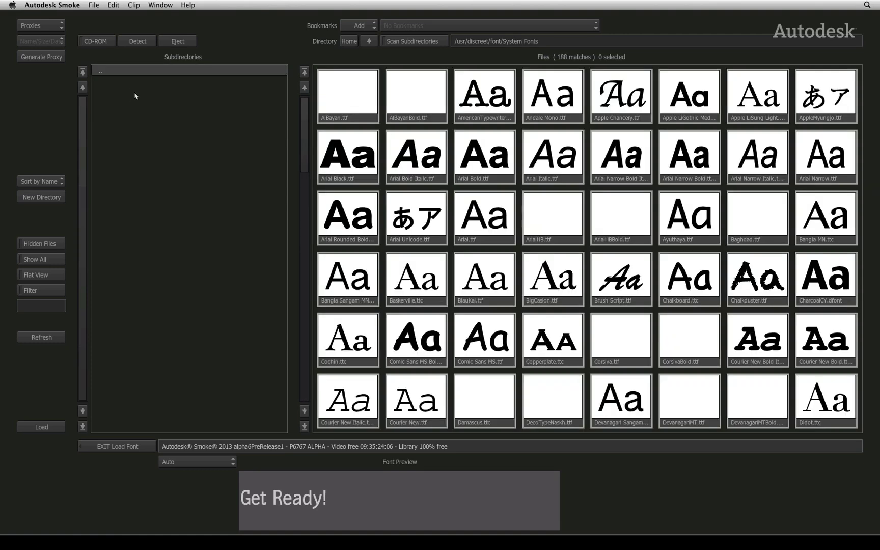
mouse_move(303, 149)
left_mouse_down()
mouse_move(295, 318)
mouse_move(305, 144)
left_mouse_up()
left_click(346, 167)
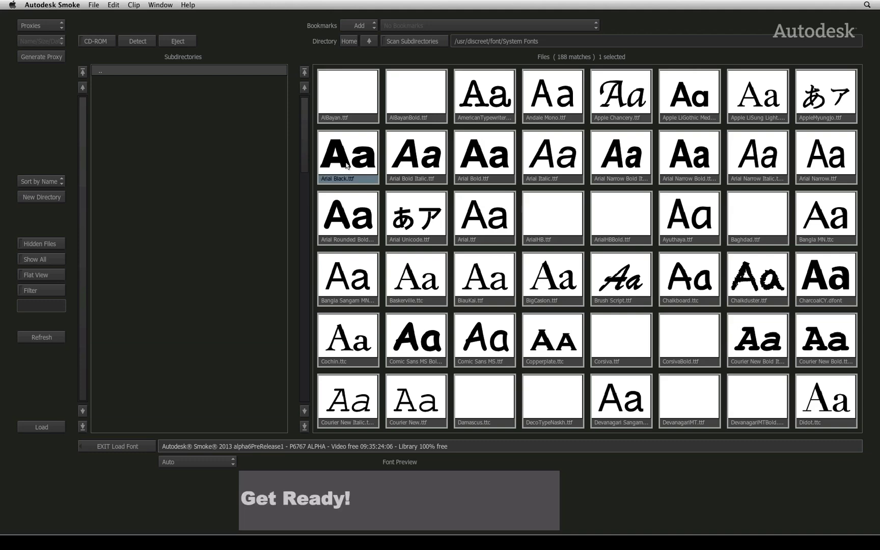
left_click(55, 427)
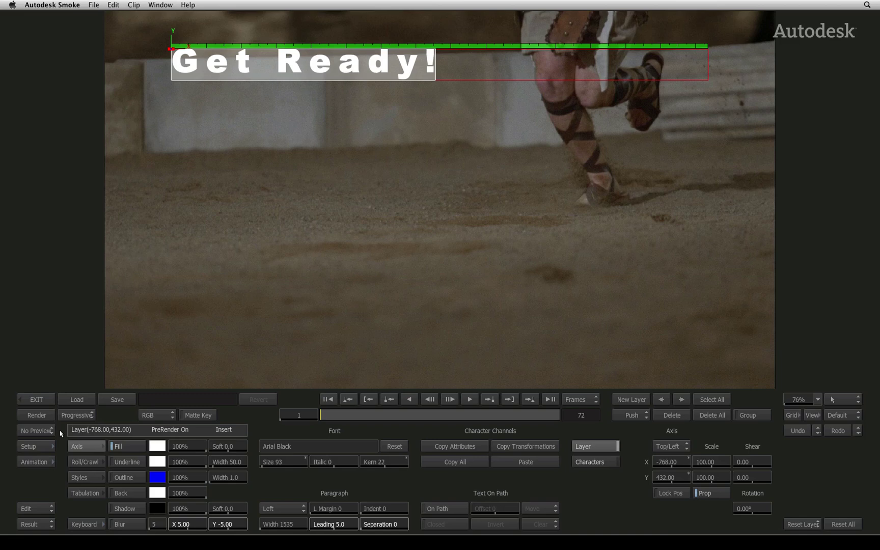
Auto-key Get Ready! at the frame top on frame 1 and near the bottom on frame 72.
key("m")
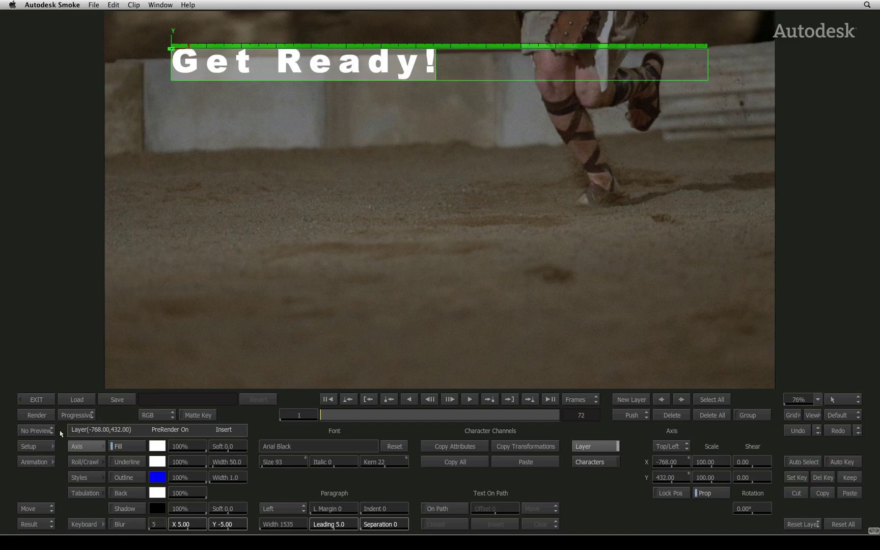
left_click(846, 465)
left_click(326, 400)
left_click_drag(171, 43, 170, 41)
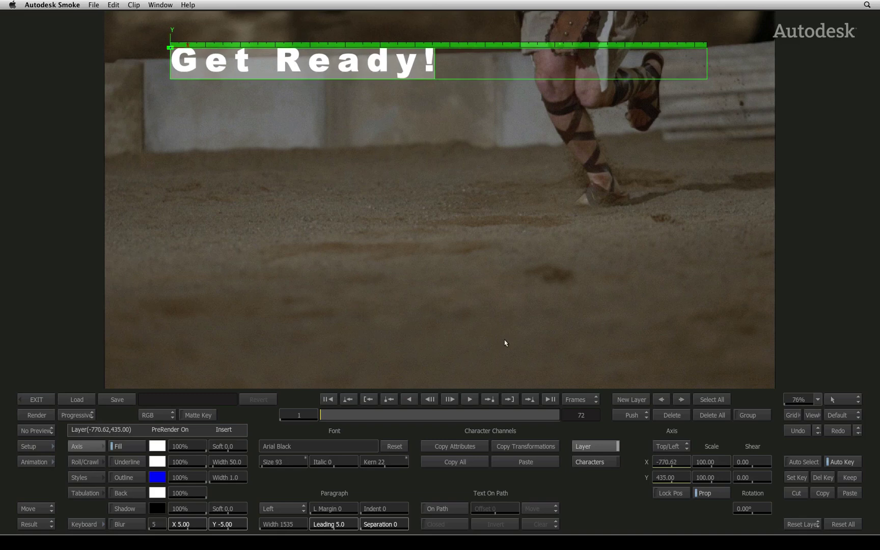
left_click(551, 398)
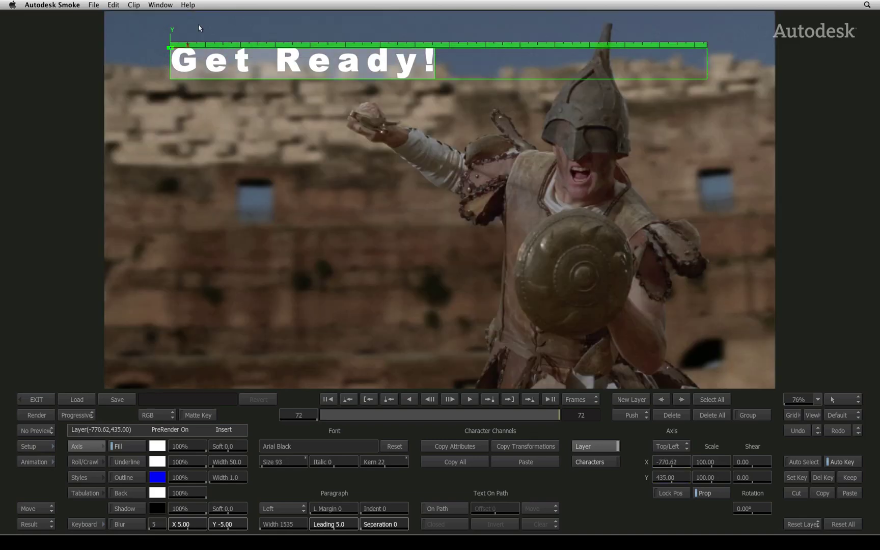
mouse_move(172, 43)
left_mouse_down()
mouse_move(172, 241)
mouse_move(162, 323)
left_mouse_up()
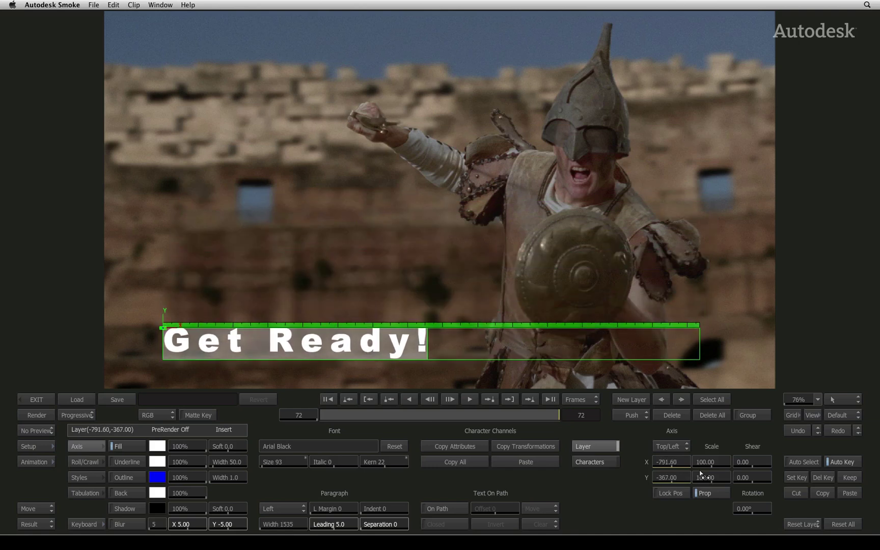
Disable Auto Key, play back the title animation, and exit to the timeline.
left_click(846, 461)
key("space")
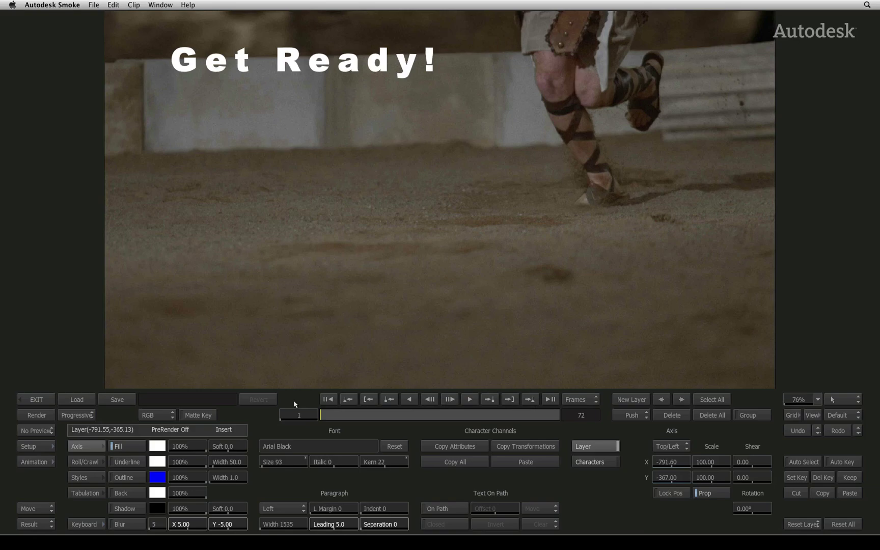
key("space")
left_click(33, 400)
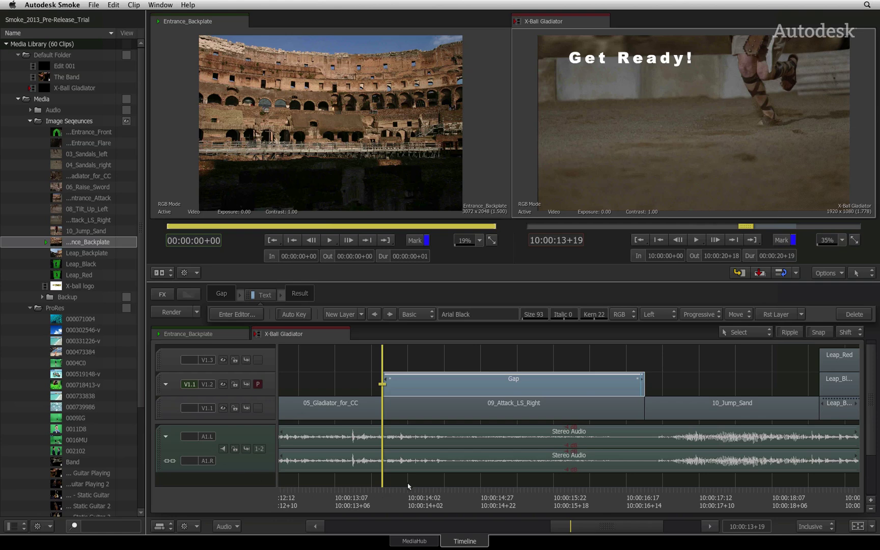
Preview the Gap effect and add a Dissolve at the Gap's start.
key("space")
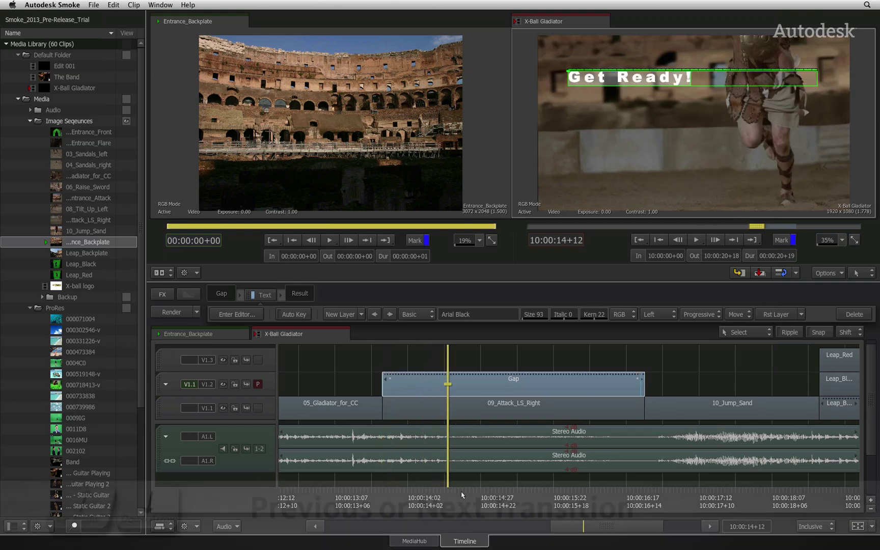
key("Up")
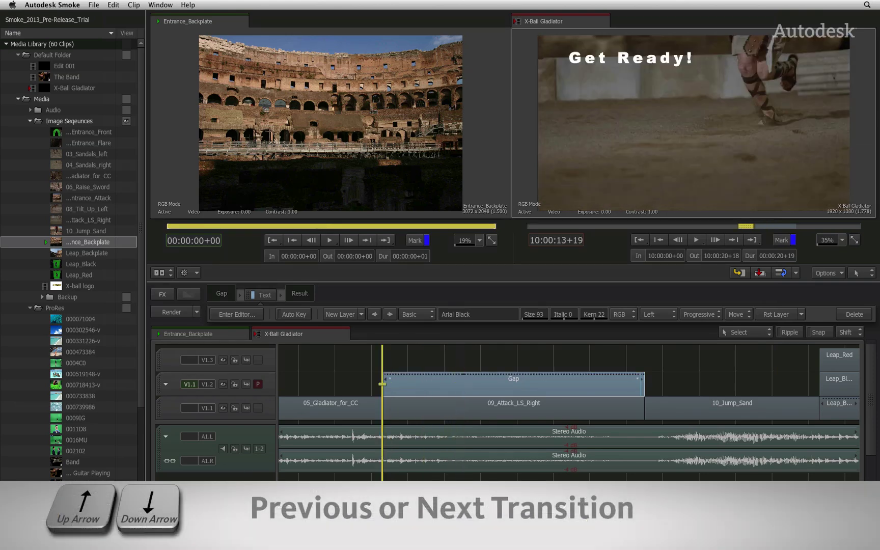
left_click(423, 478)
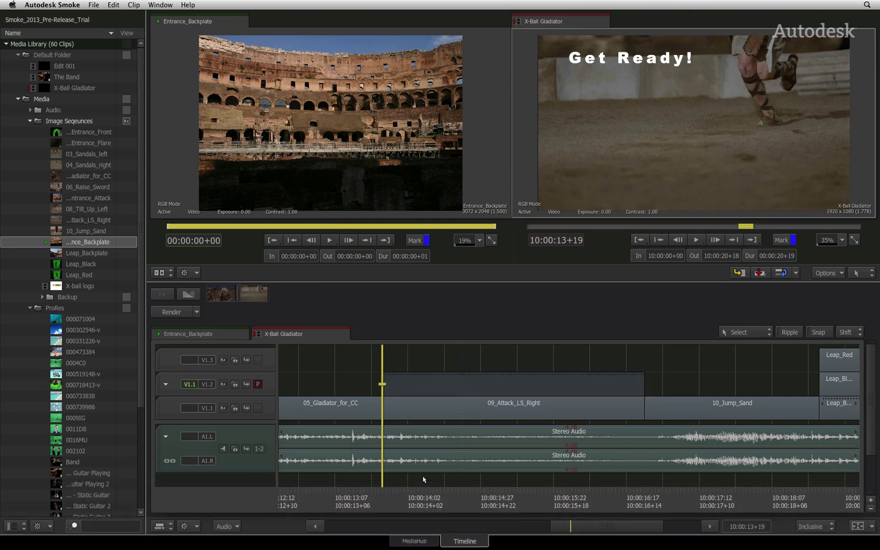
left_click(188, 294)
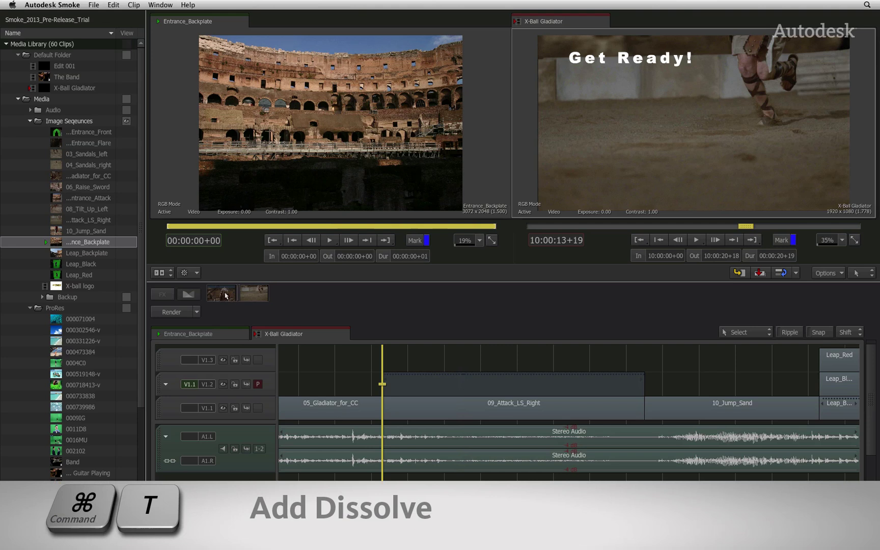
left_click(227, 303)
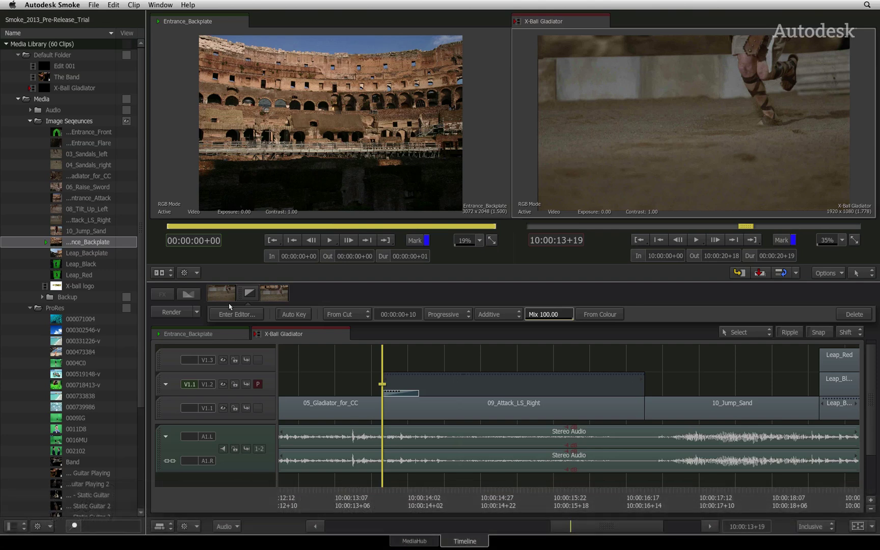
Add a Dissolve at the Gap's end, preview the fade-out, and reselect the Gap.
key("Down")
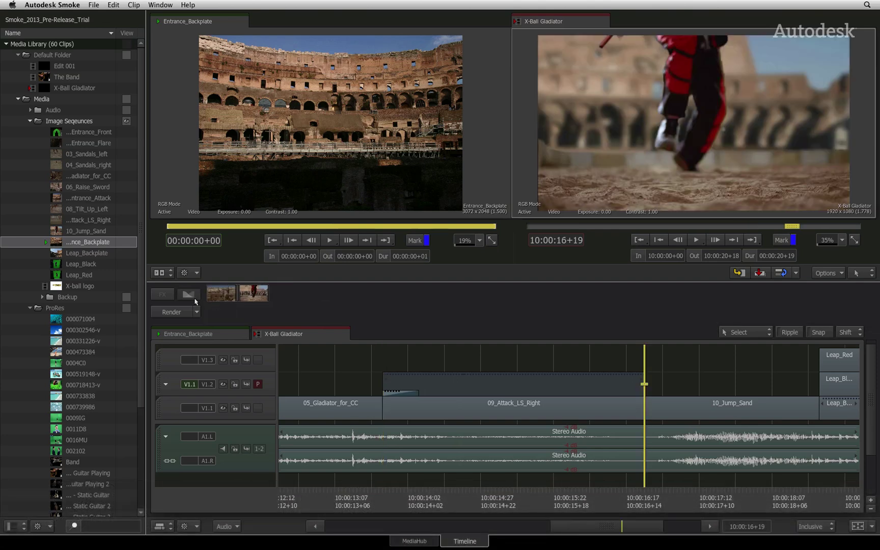
left_click(194, 296)
left_click(226, 305)
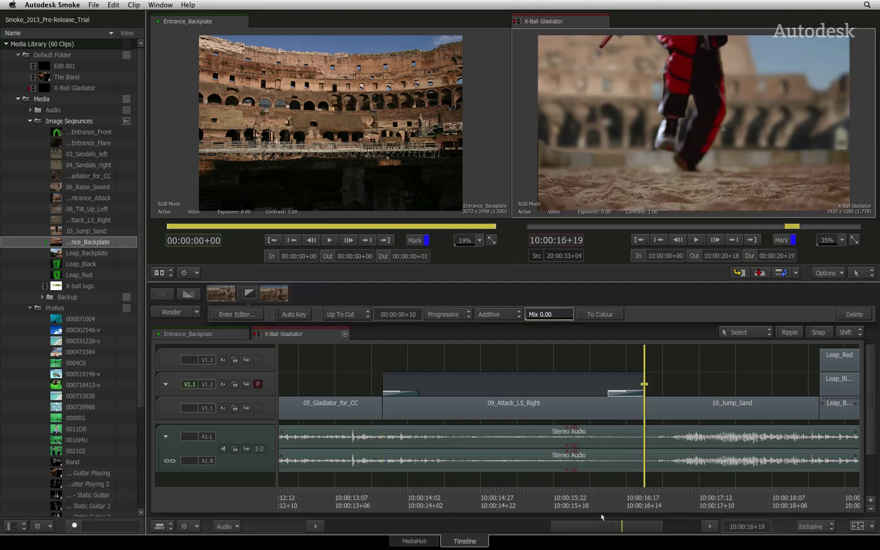
mouse_move(647, 493)
left_mouse_down()
mouse_move(562, 506)
mouse_move(466, 490)
mouse_move(556, 495)
mouse_move(438, 489)
left_mouse_up()
left_click(445, 397)
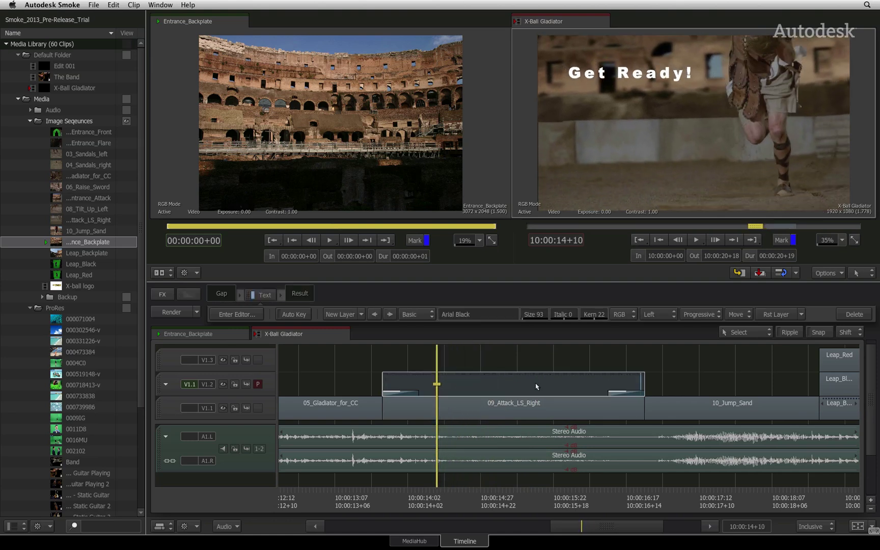
Render the Gap with both dissolves and play back from just before the title.
left_click(620, 389)
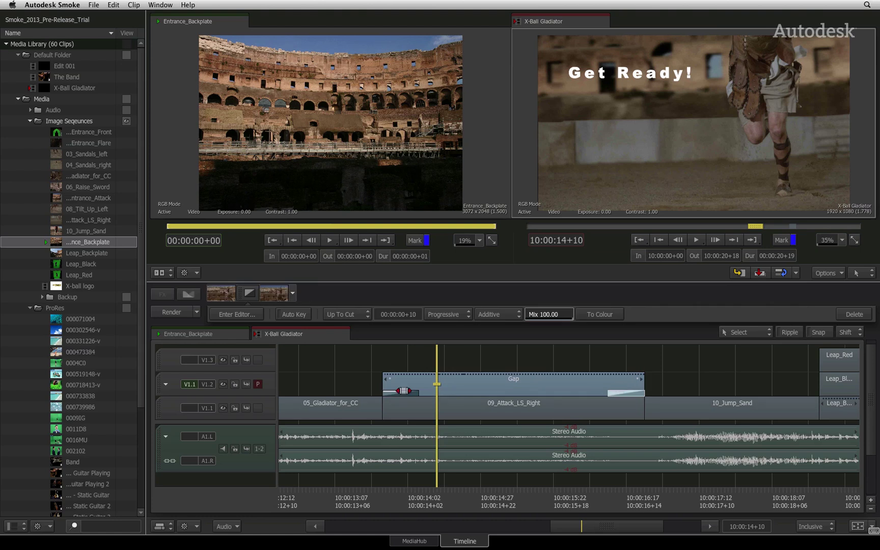
left_click(401, 398)
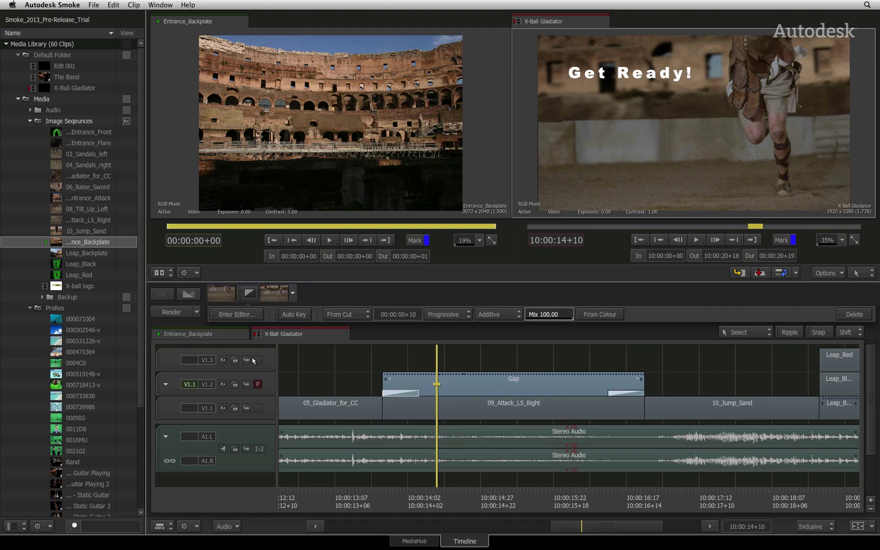
left_click(167, 312)
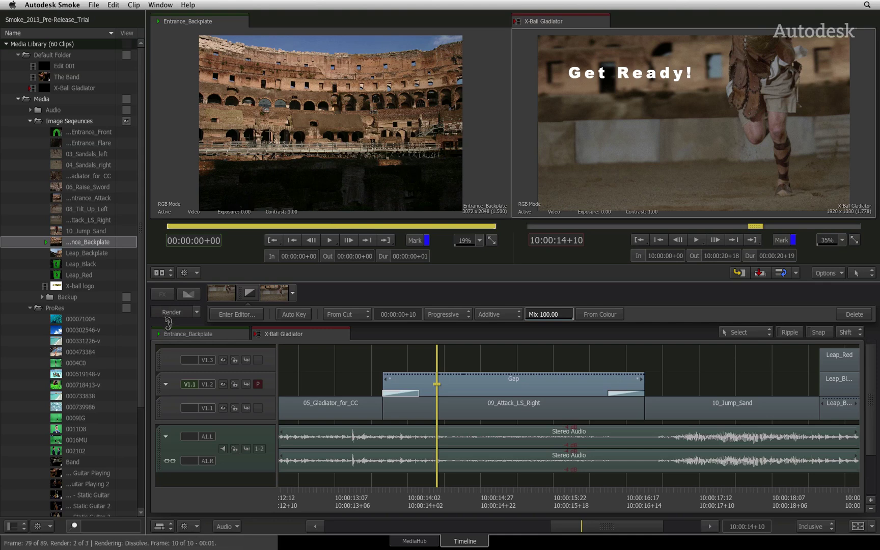
left_click(359, 504)
key("space")
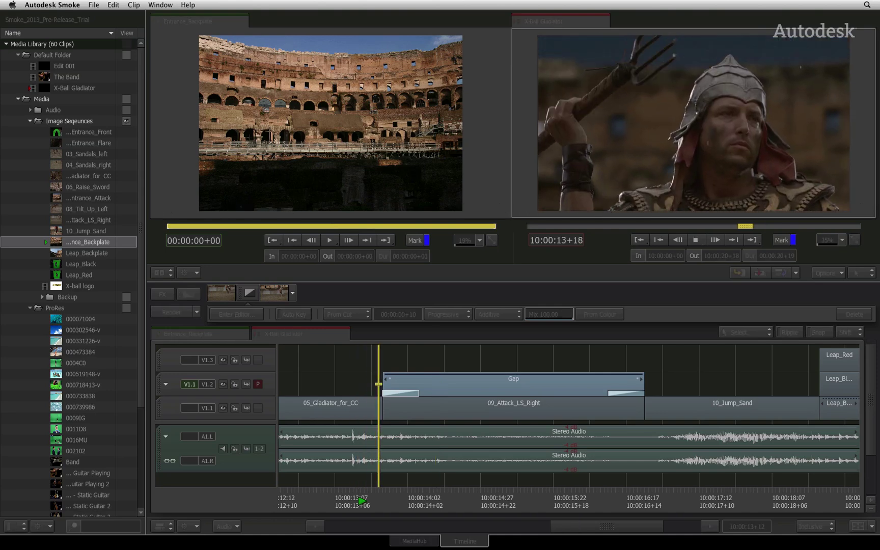